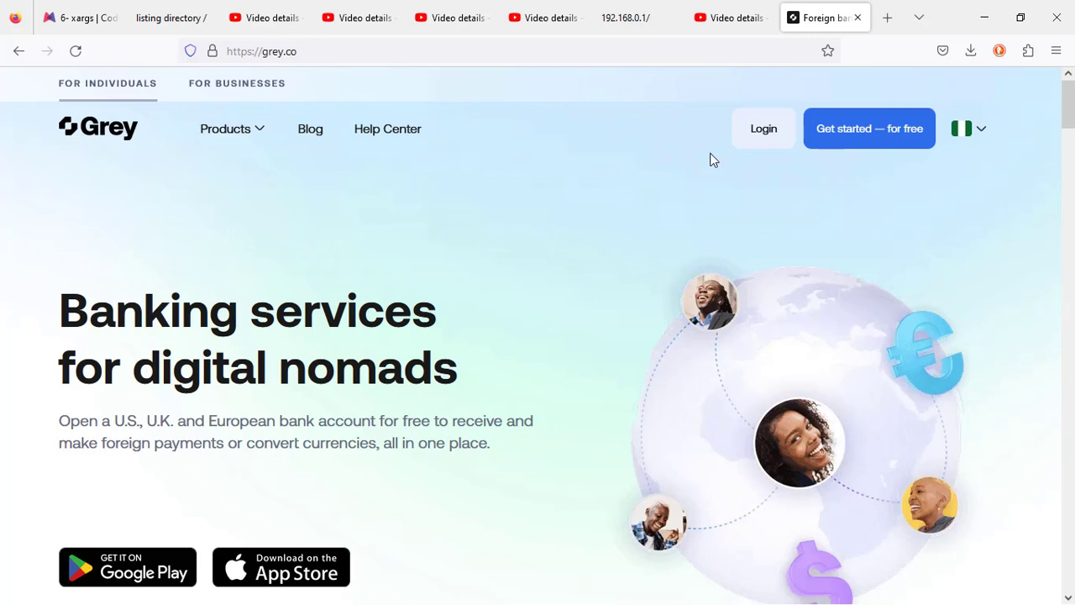
Step: Open Grey's registration page from 'Get started — for free' on the home page
left_click(871, 134)
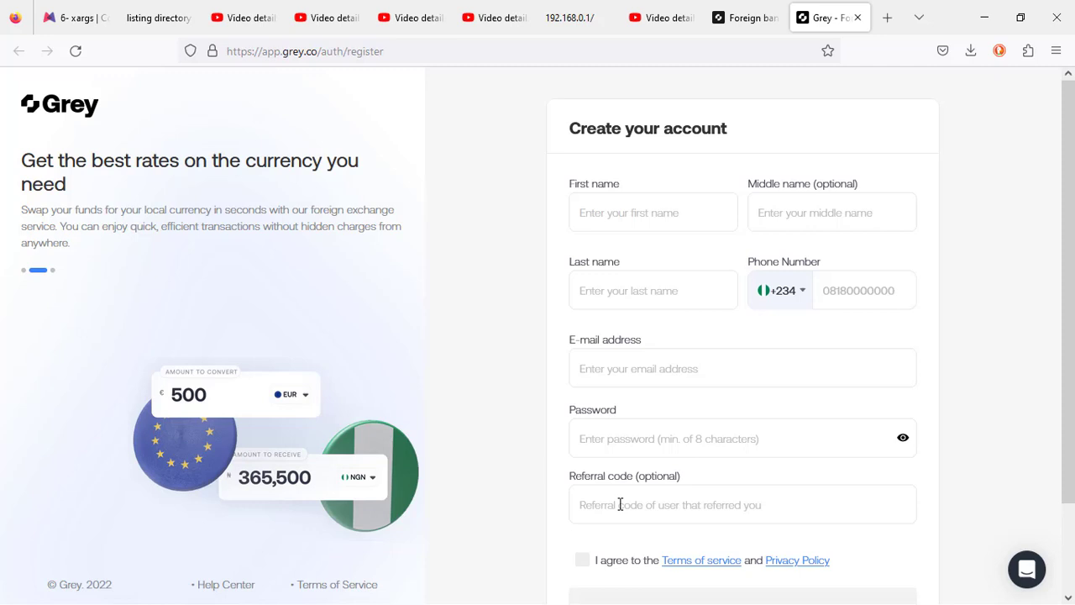
scroll(620, 504, "down", 2)
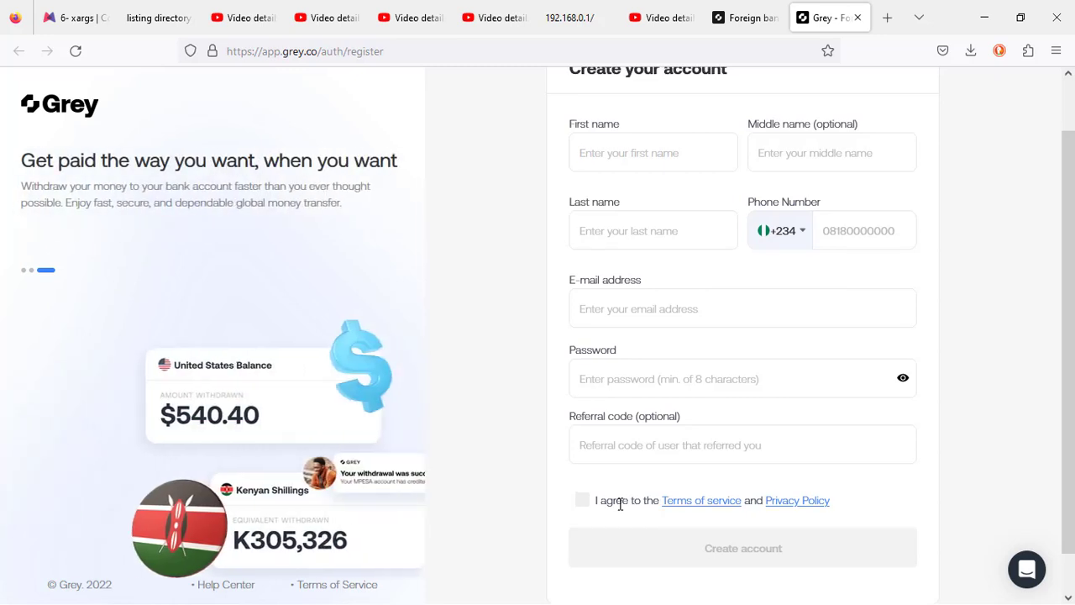
scroll(620, 504, "down", 1)
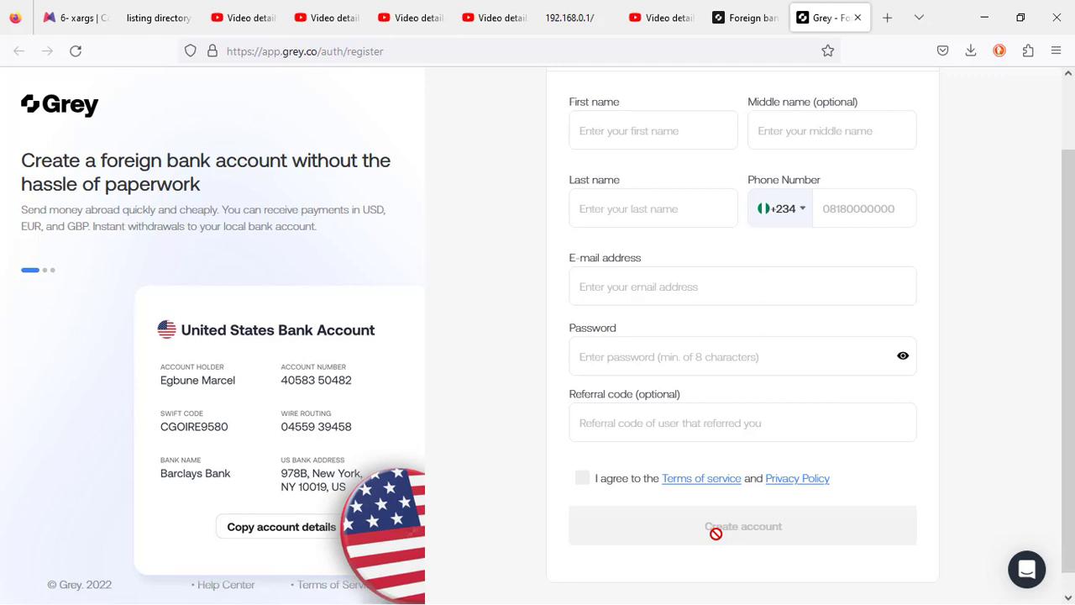
scroll(737, 367, "up", 3)
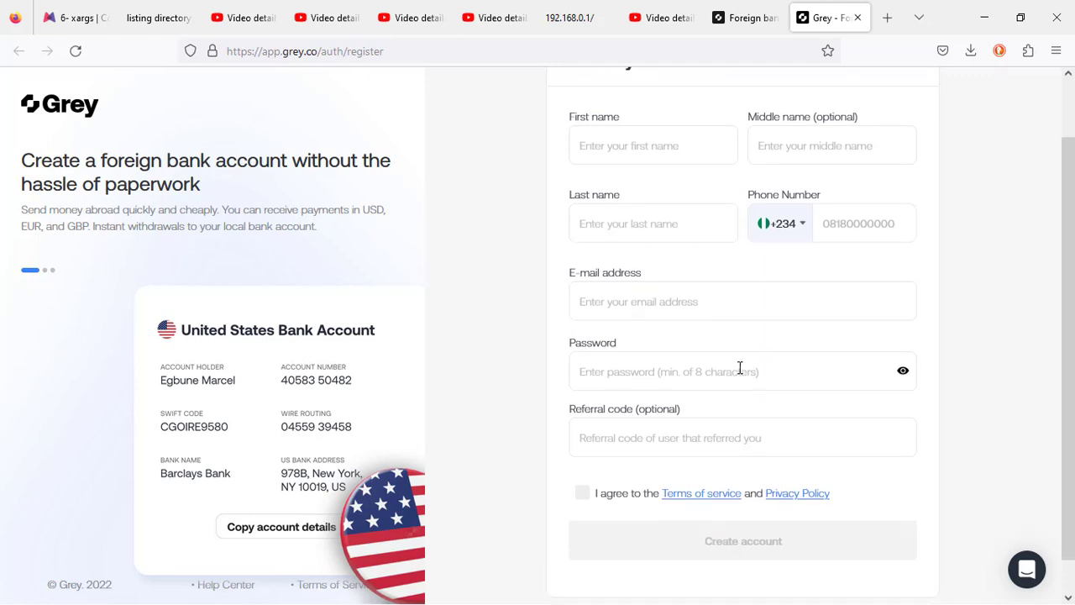
scroll(740, 367, "up", 1)
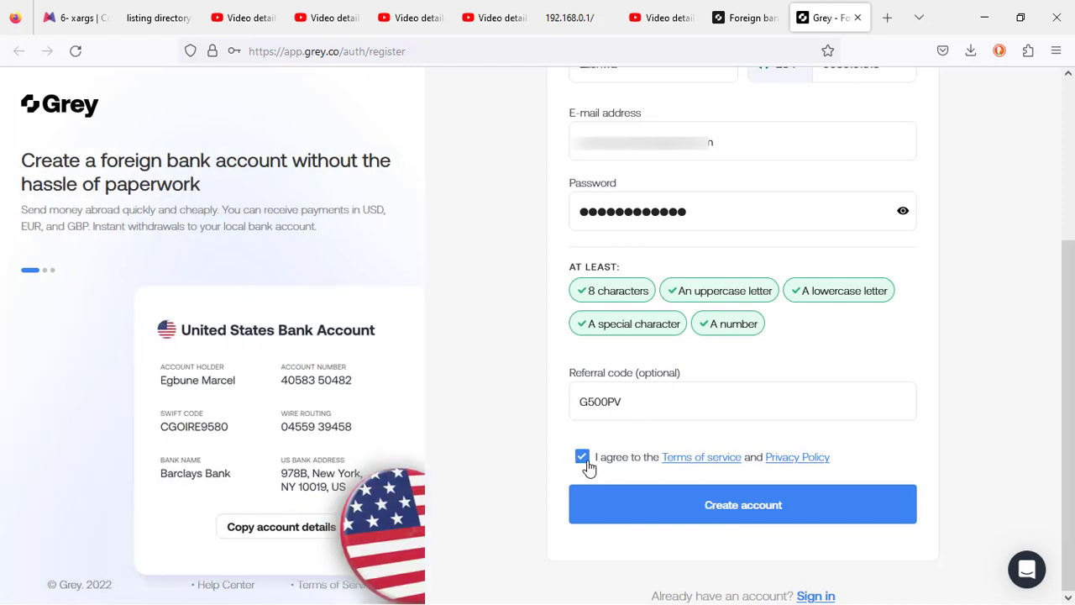
Step: Submit the completed sign-up form to create the Grey account
left_click(661, 507)
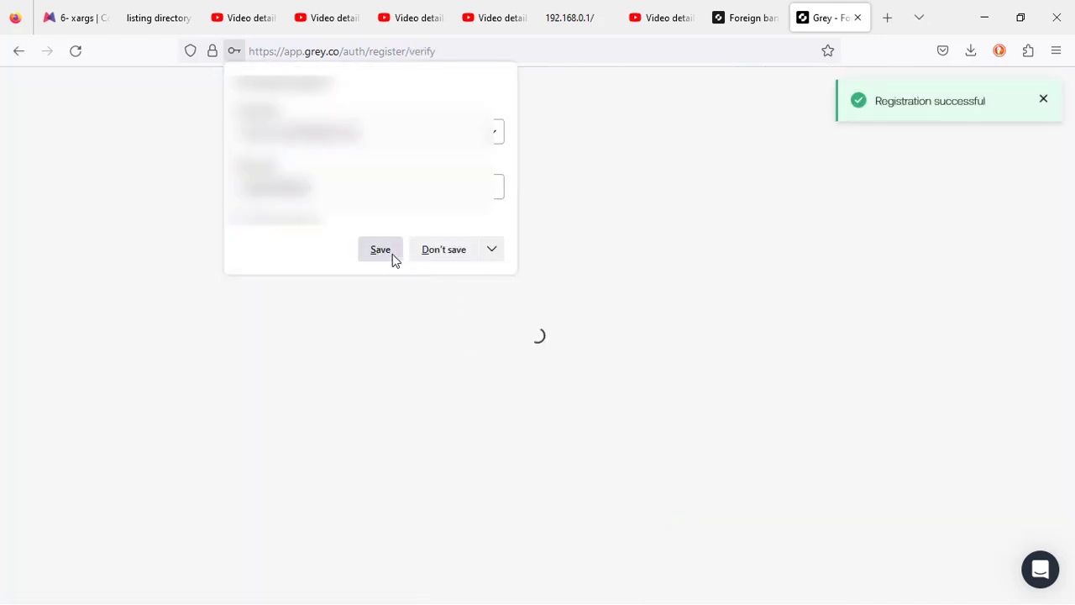
Step: Save the new Grey login in Firefox, then switch to the Gmail inbox in Chrome
left_click(380, 251)
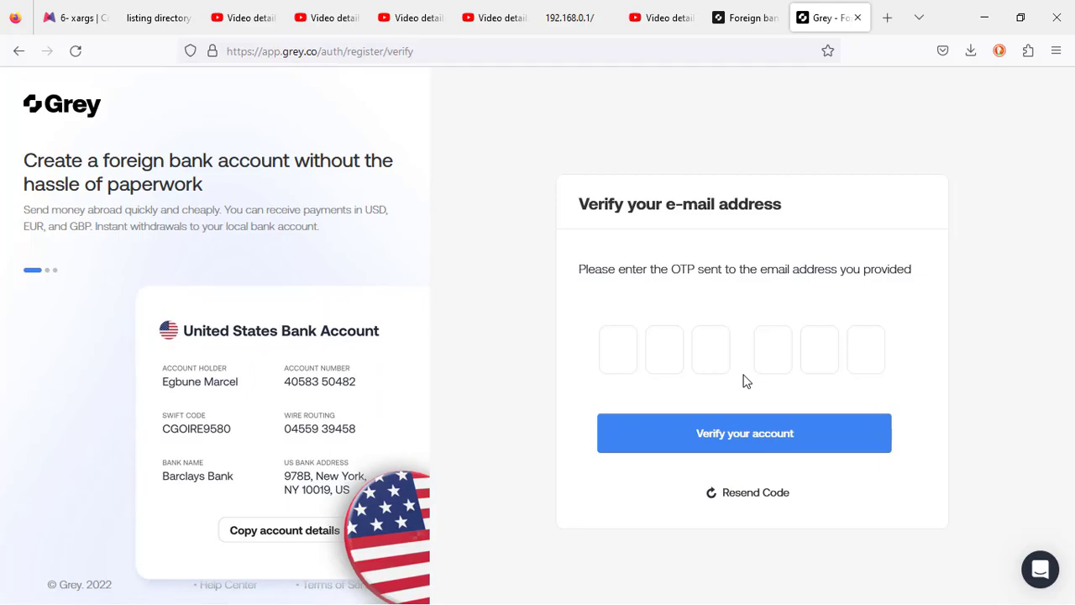
key("alt+Tab")
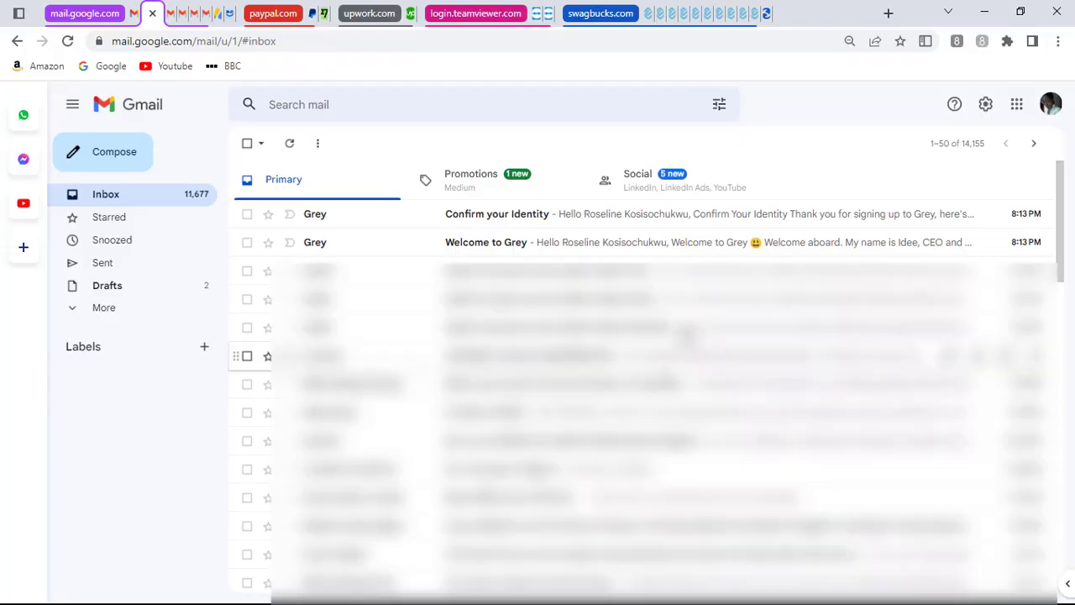
Step: Open Grey's 'Confirm your Identity' email in Gmail to get the OTP
left_click(493, 223)
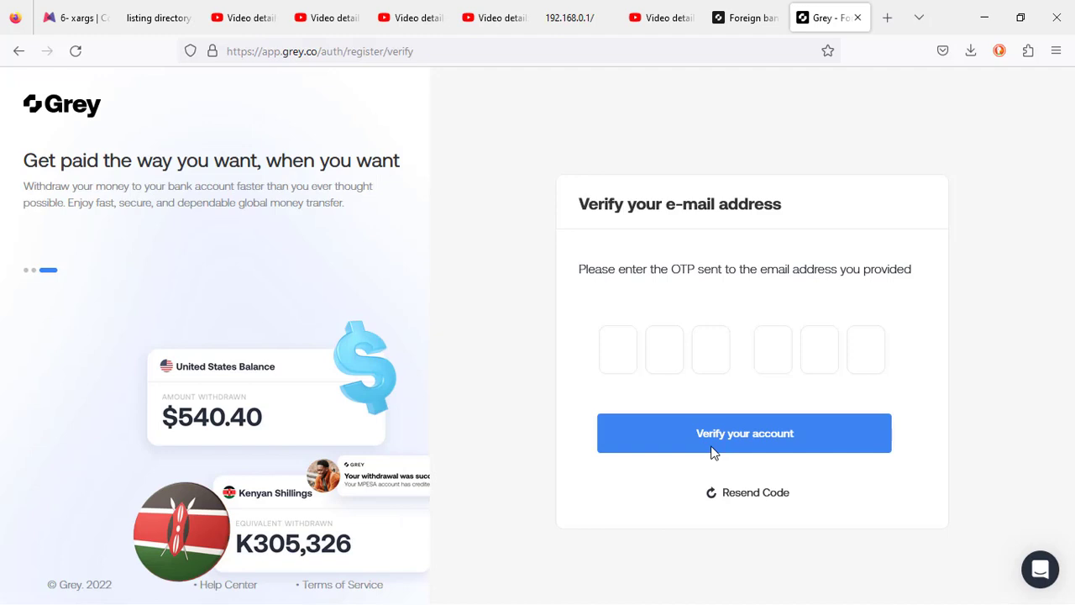
Step: Paste the six-digit OTP, verify, request a new code after the error, and open the dashboard
left_click(611, 352)
key("ctrl+v")
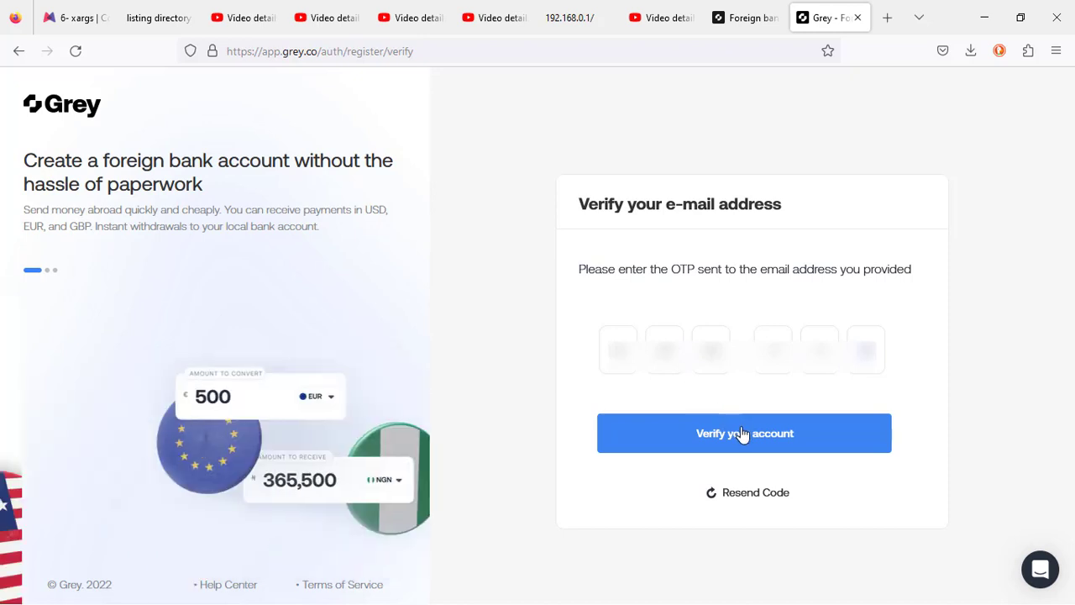
left_click(744, 435)
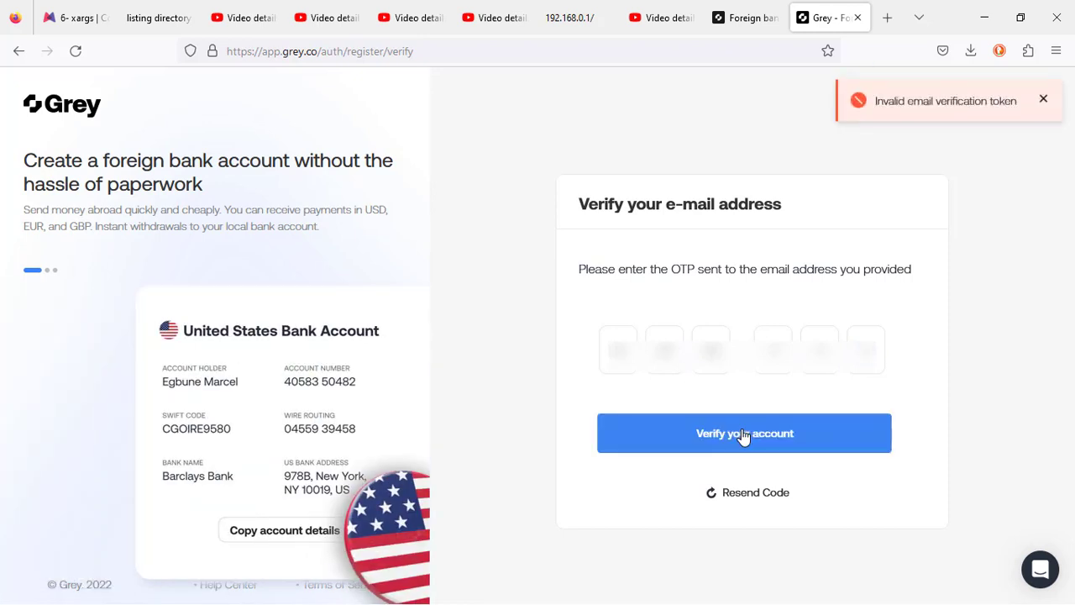
left_click(767, 437)
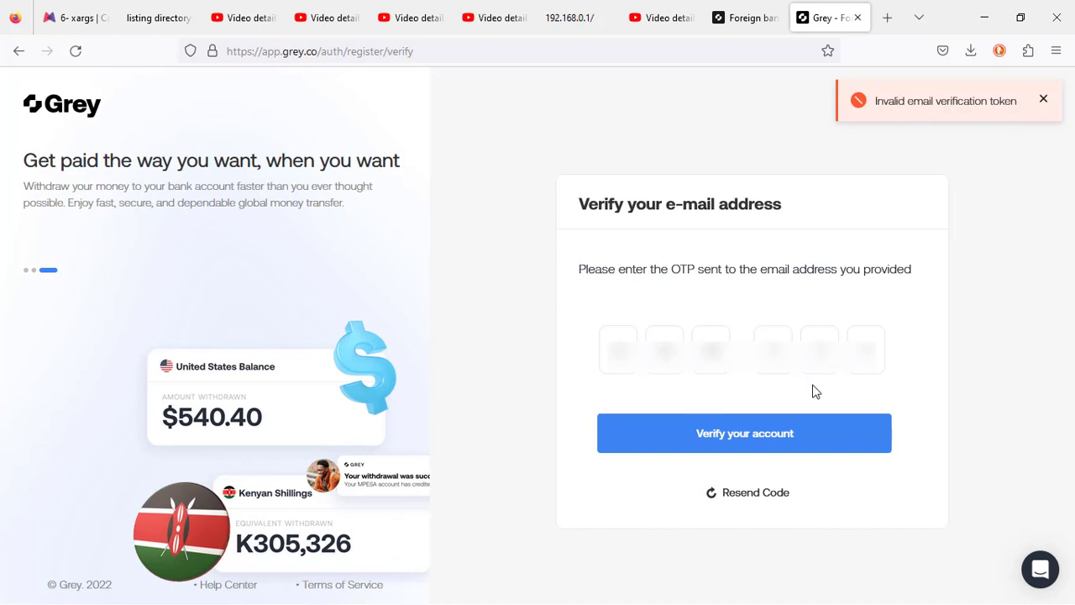
left_click(753, 493)
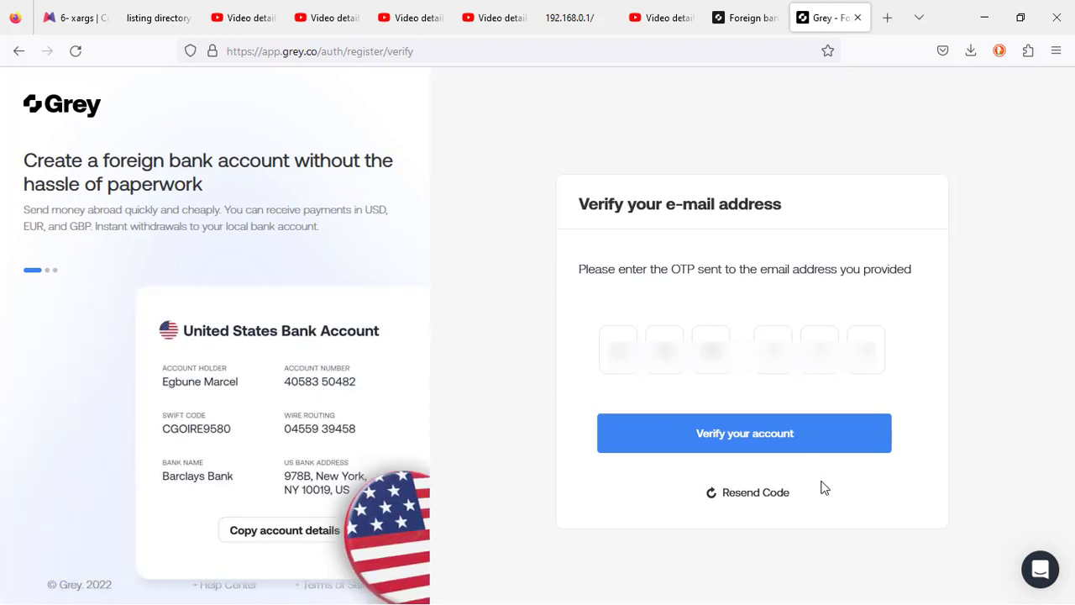
left_click(789, 434)
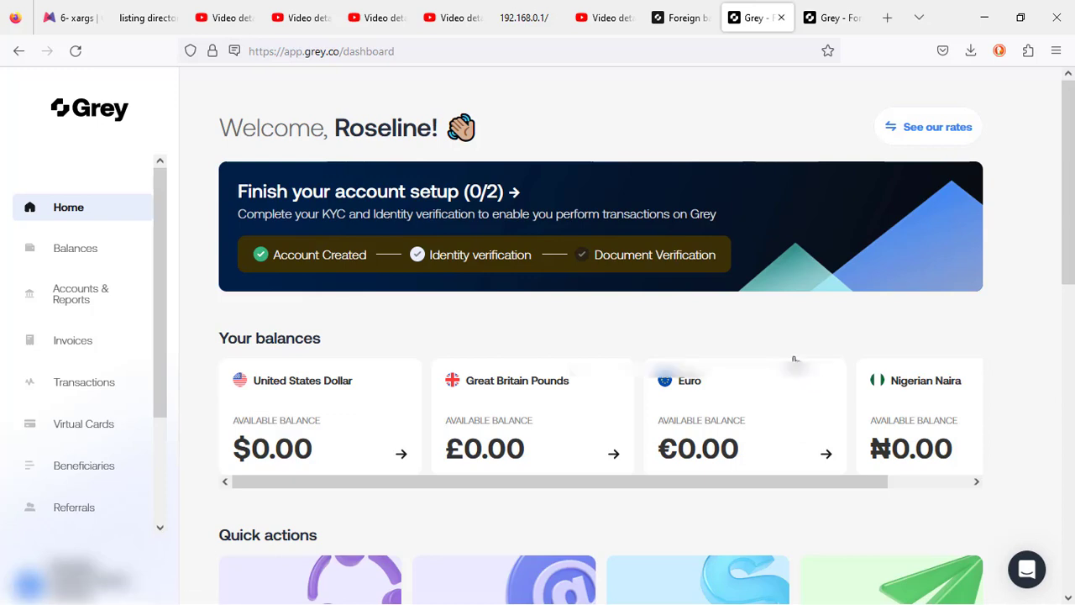
Step: Switch to the other Grey tab and go forward from the sign-up form to the dashboard
left_click(836, 18)
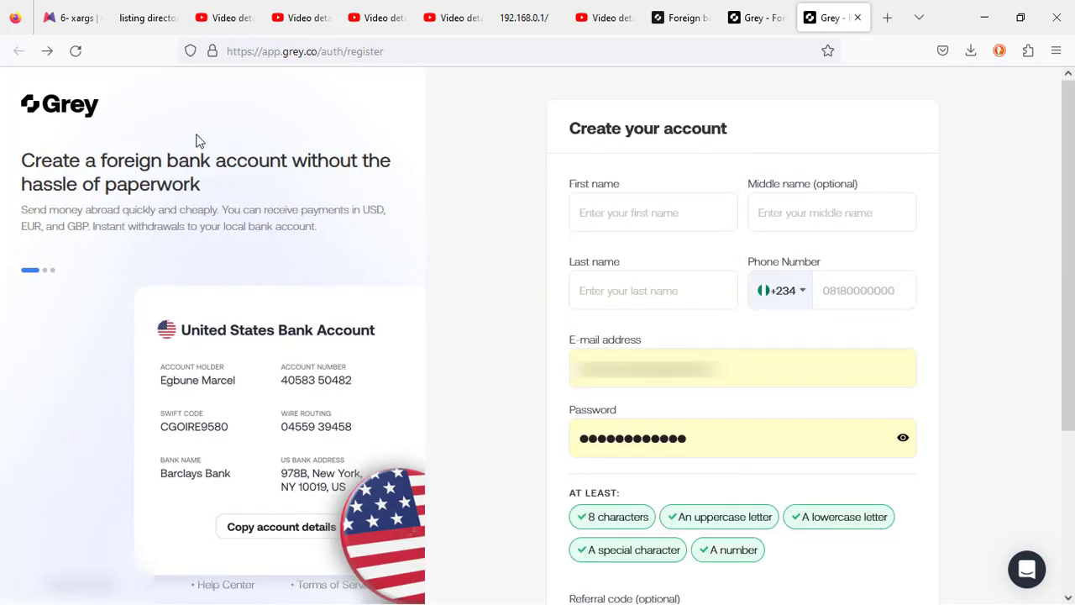
left_click(47, 50)
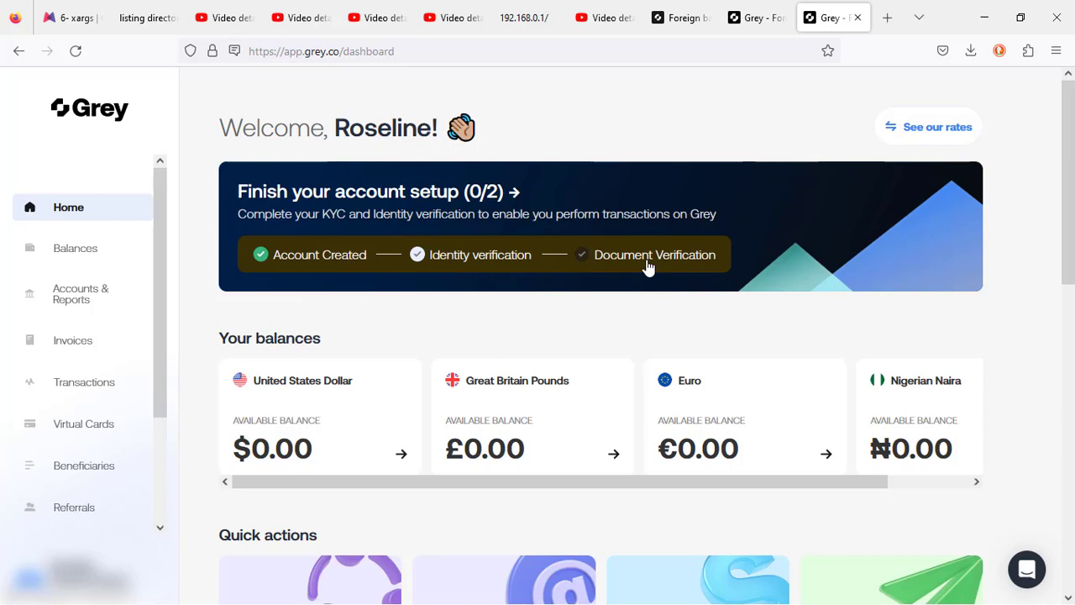
Step: Start Identity verification and scroll down to the utility bill upload and intended-use field
left_click(474, 261)
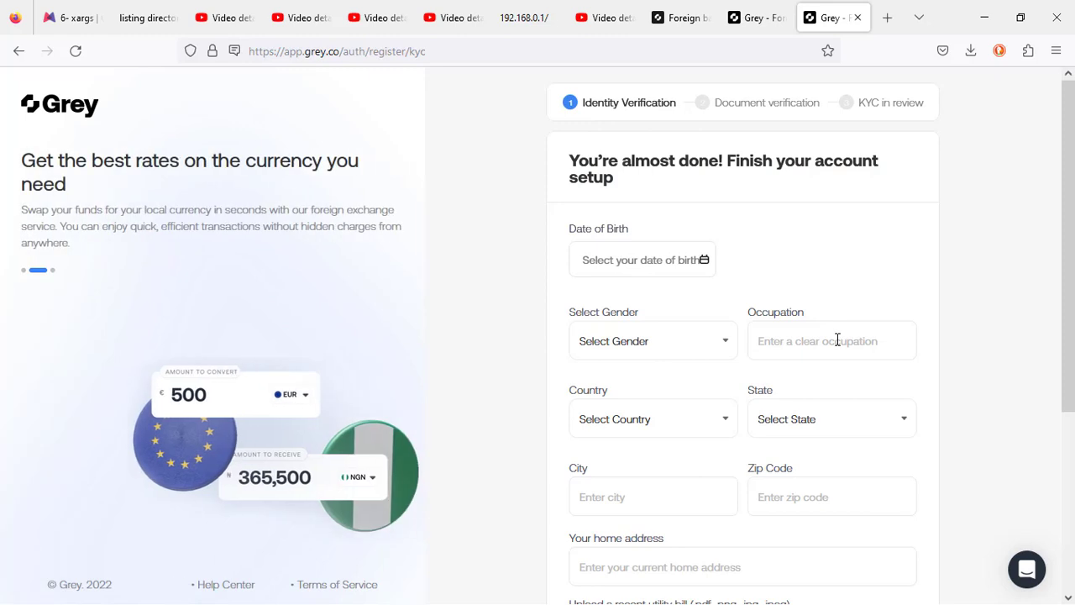
scroll(838, 339, "down", 2)
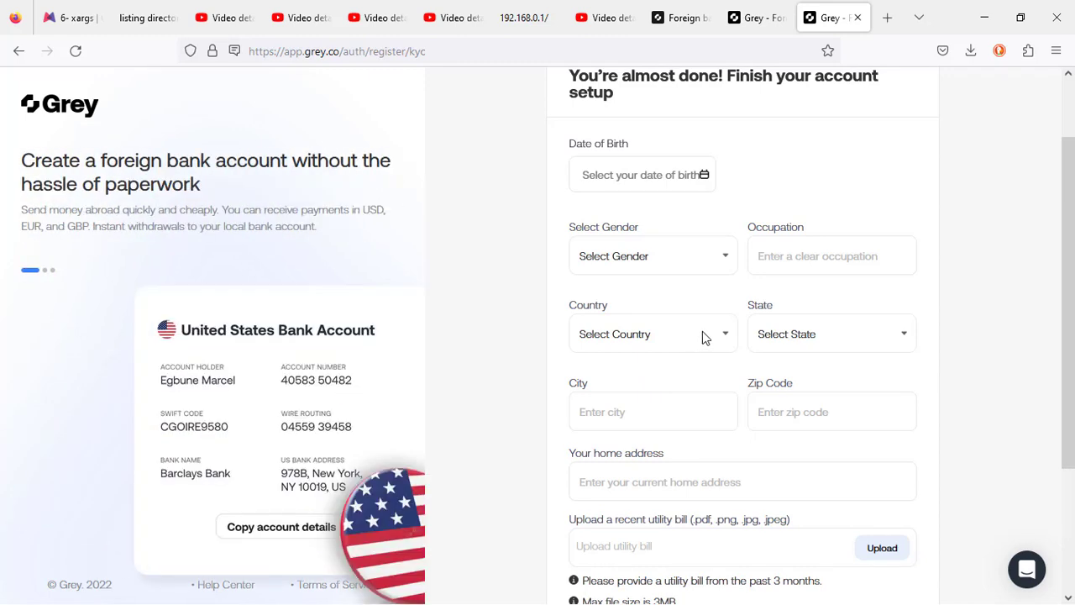
scroll(710, 364, "down", 2)
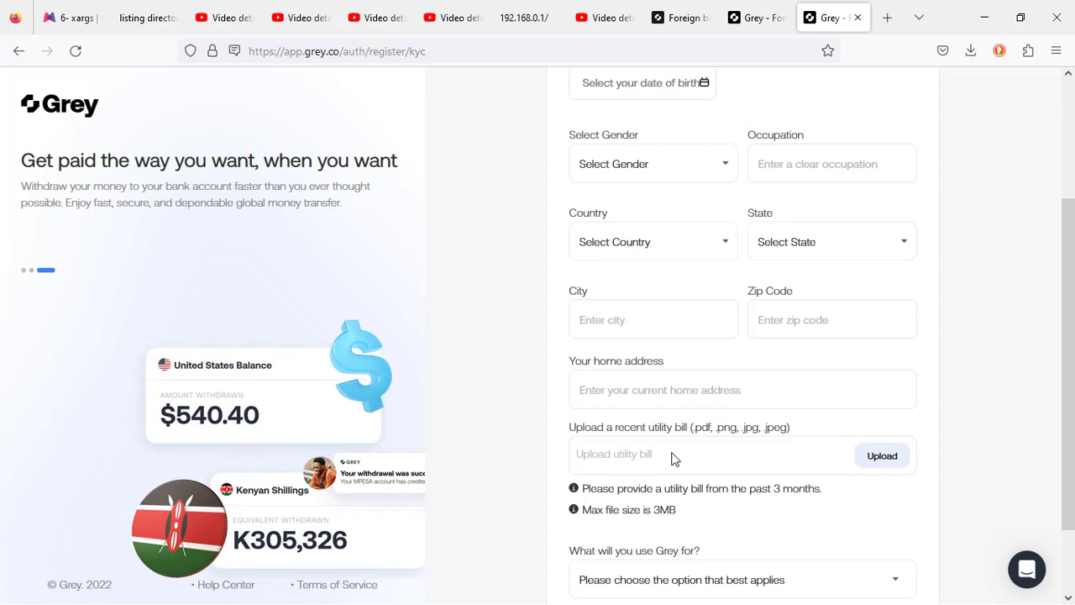
scroll(673, 458, "down", 2)
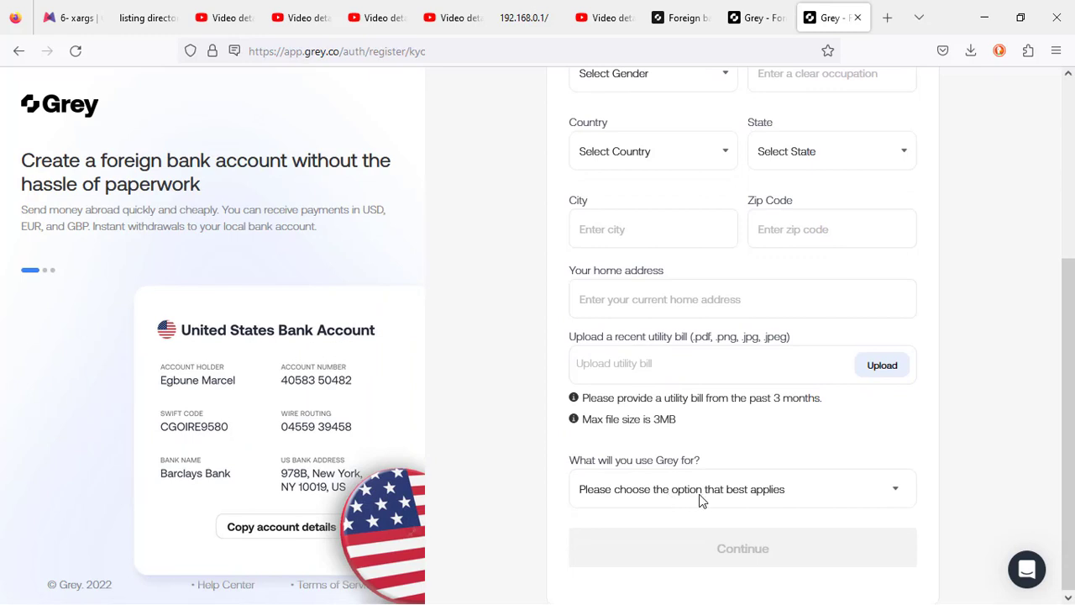
Step: Choose 'Receive payment for freelancing from my international clients' as the intended use
left_click(733, 499)
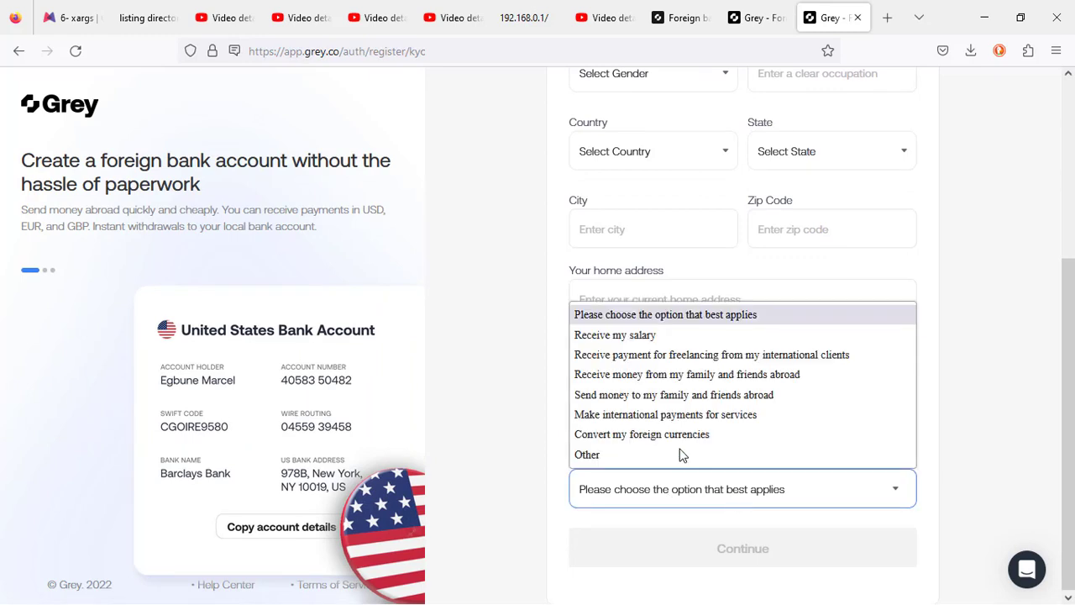
left_click(677, 355)
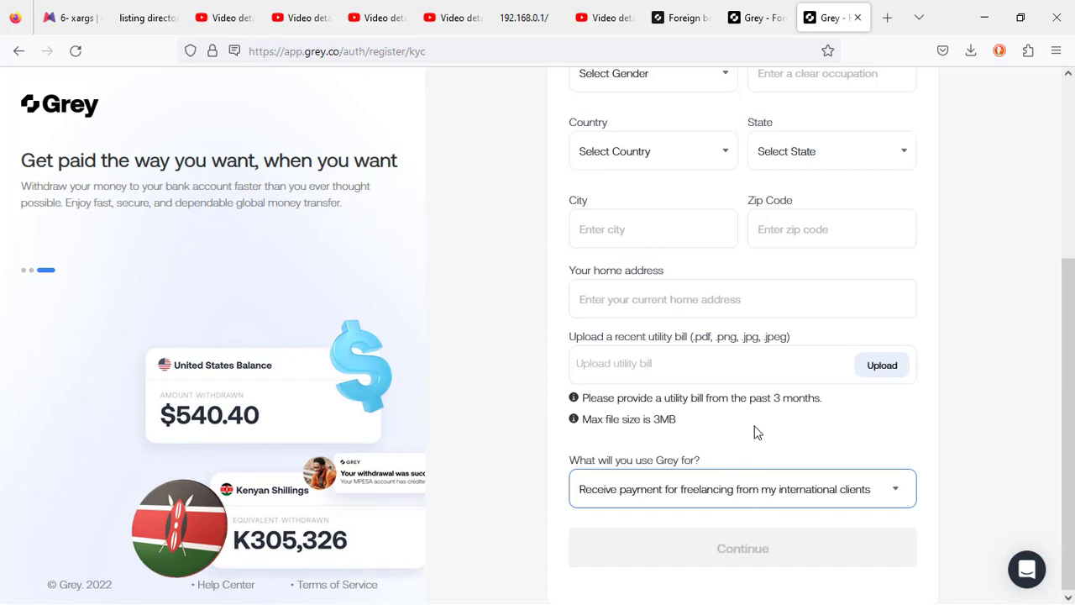
scroll(751, 294, "up", 4)
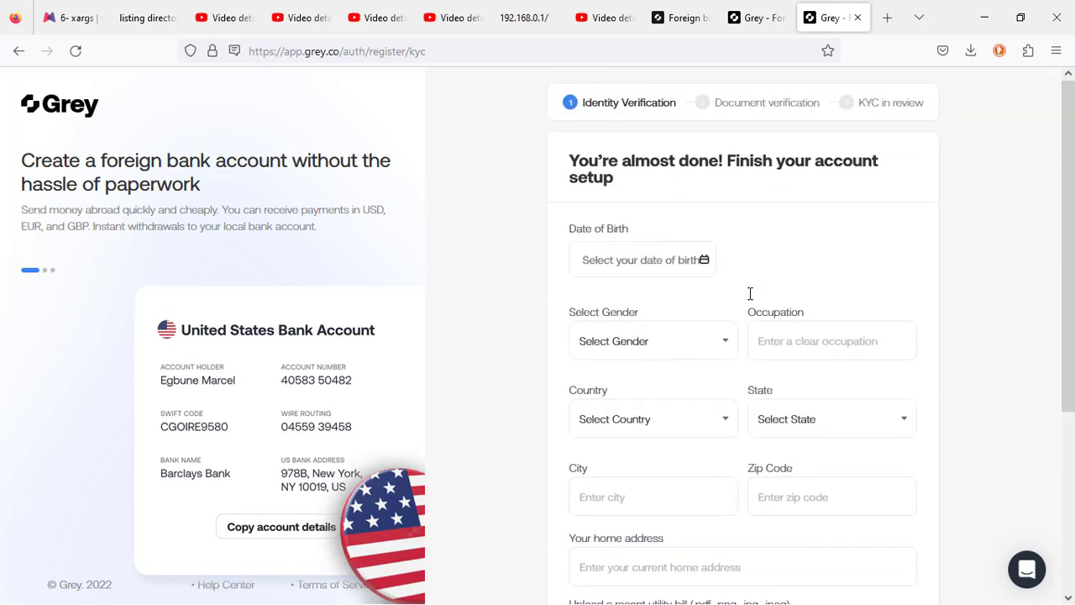
scroll(751, 293, "down", 1)
scroll(751, 293, "up", 1)
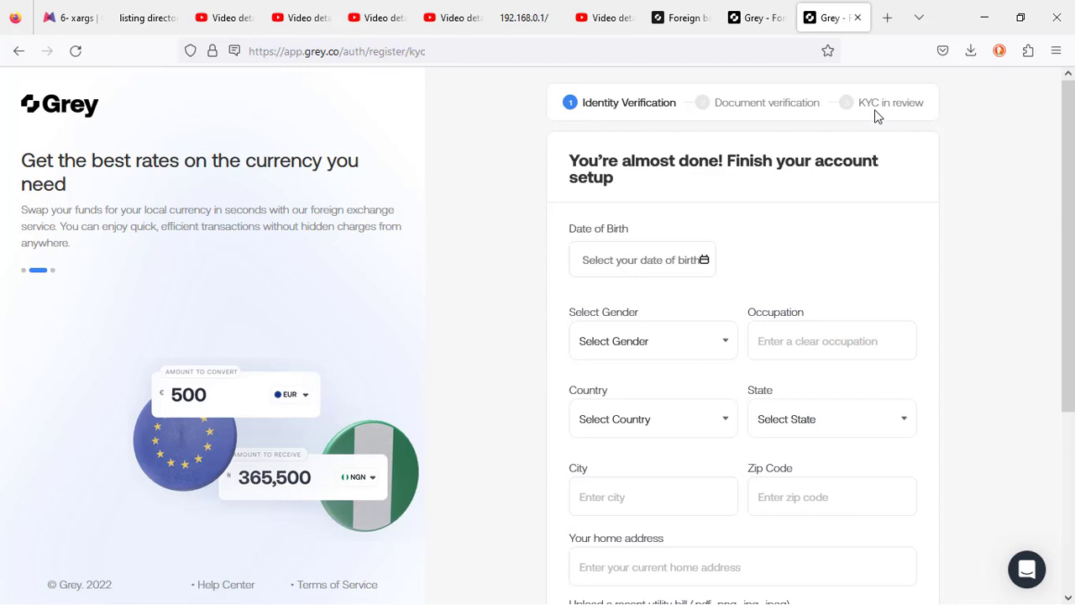
scroll(705, 345, "down", 3)
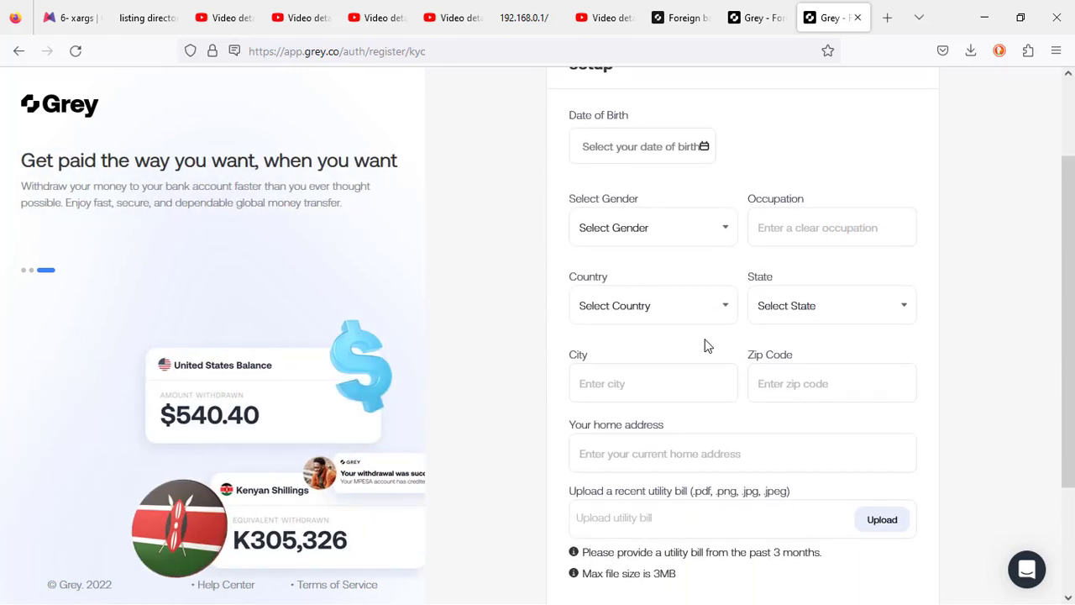
scroll(706, 344, "down", 3)
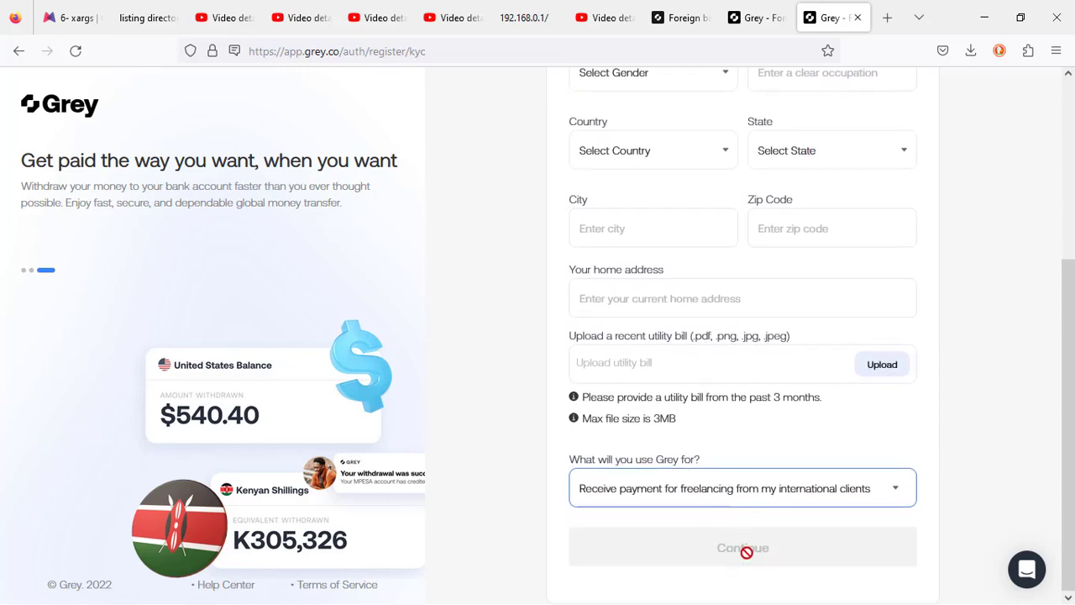
scroll(731, 291, "up", 3)
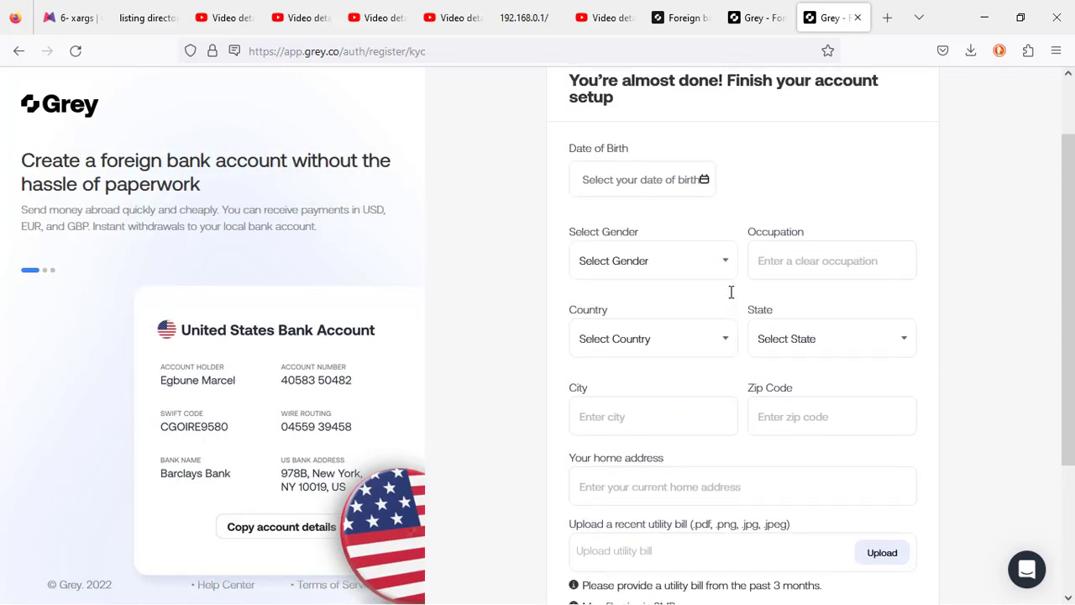
scroll(731, 292, "down", 3)
scroll(731, 291, "up", 1)
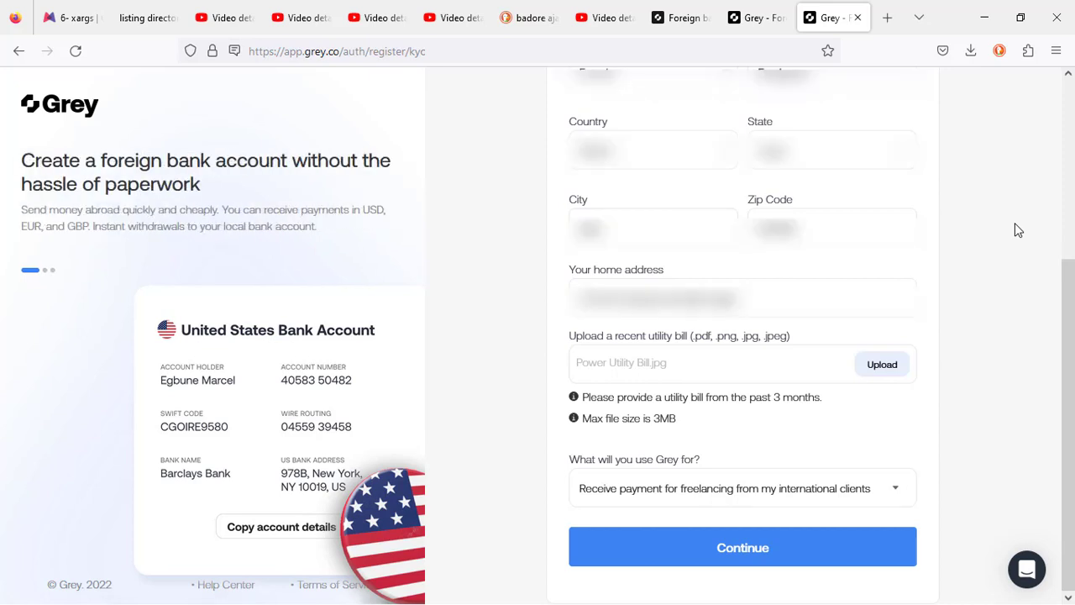
Step: Submit the completed identity verification form with Power Utility Bill.jpg attached
left_click(743, 547)
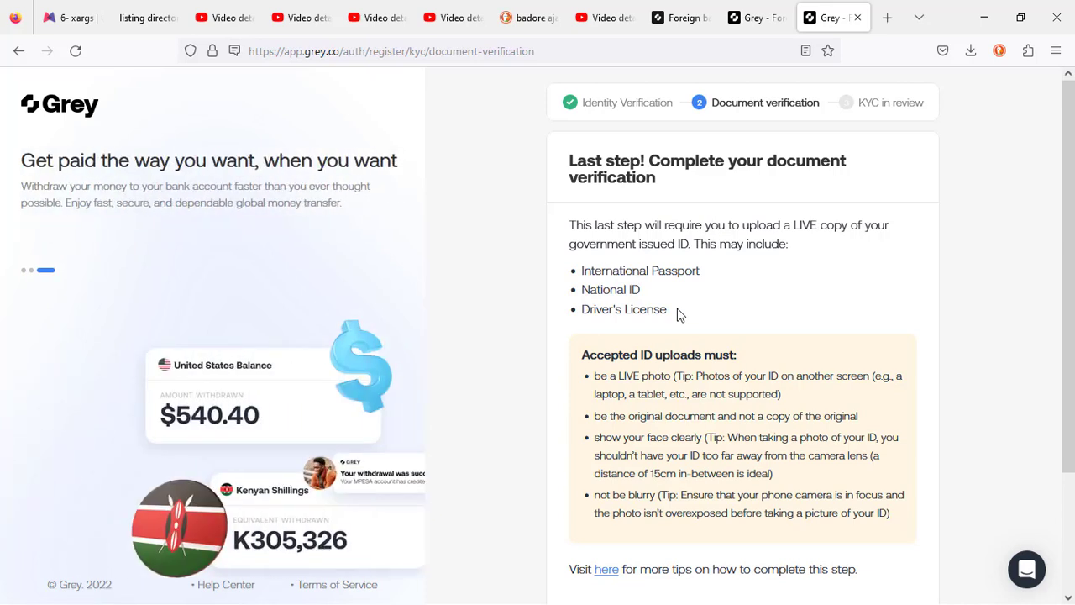
Step: Scroll through the government ID photo requirements and continue to the document check
scroll(814, 323, "down", 2)
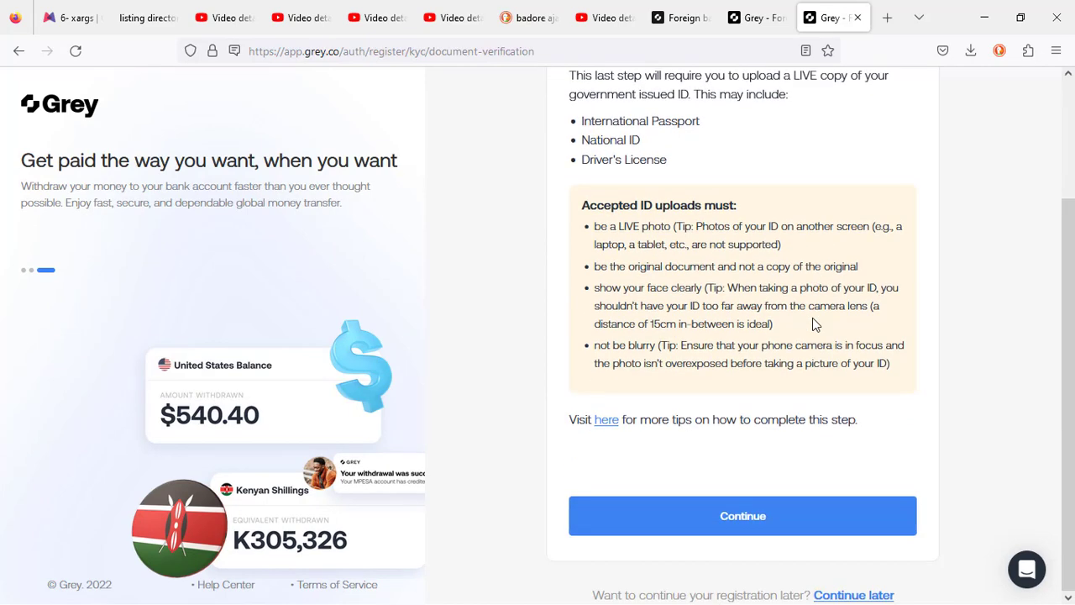
scroll(812, 318, "up", 2)
scroll(812, 317, "down", 1)
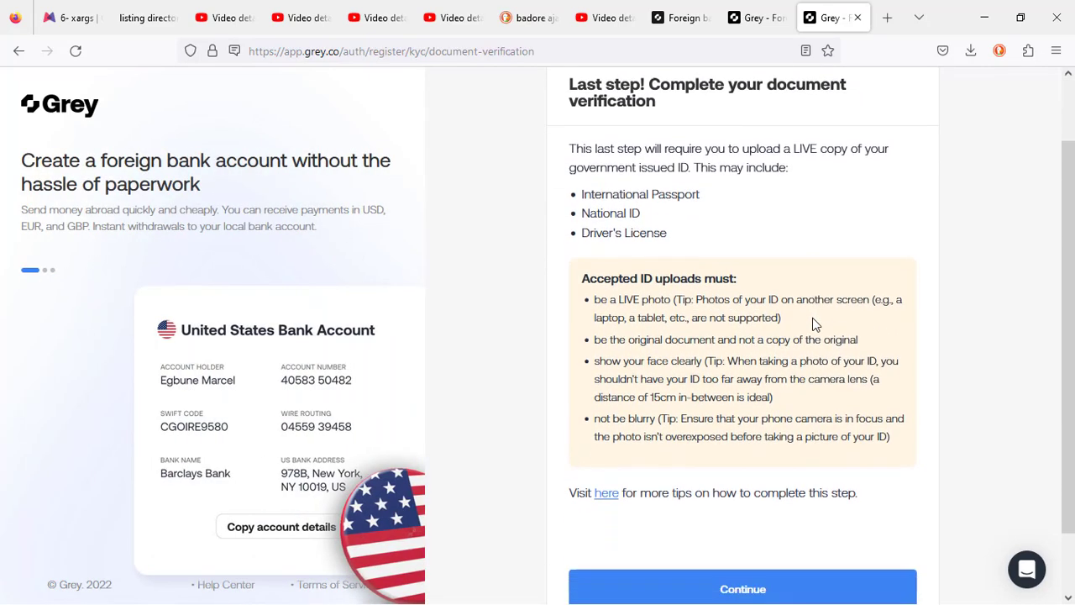
scroll(812, 324, "down", 1)
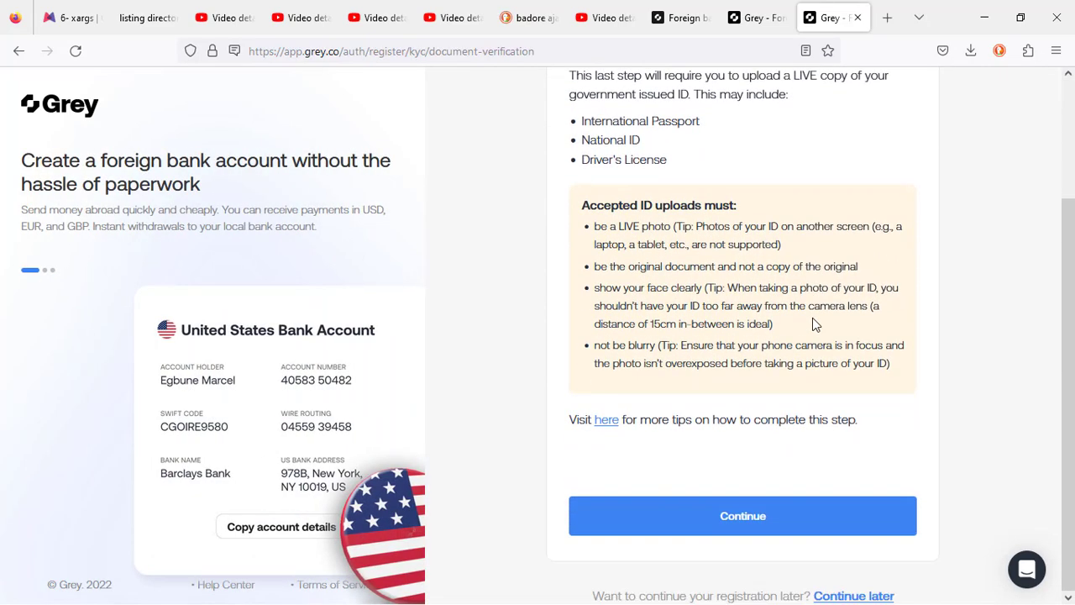
left_click(748, 518)
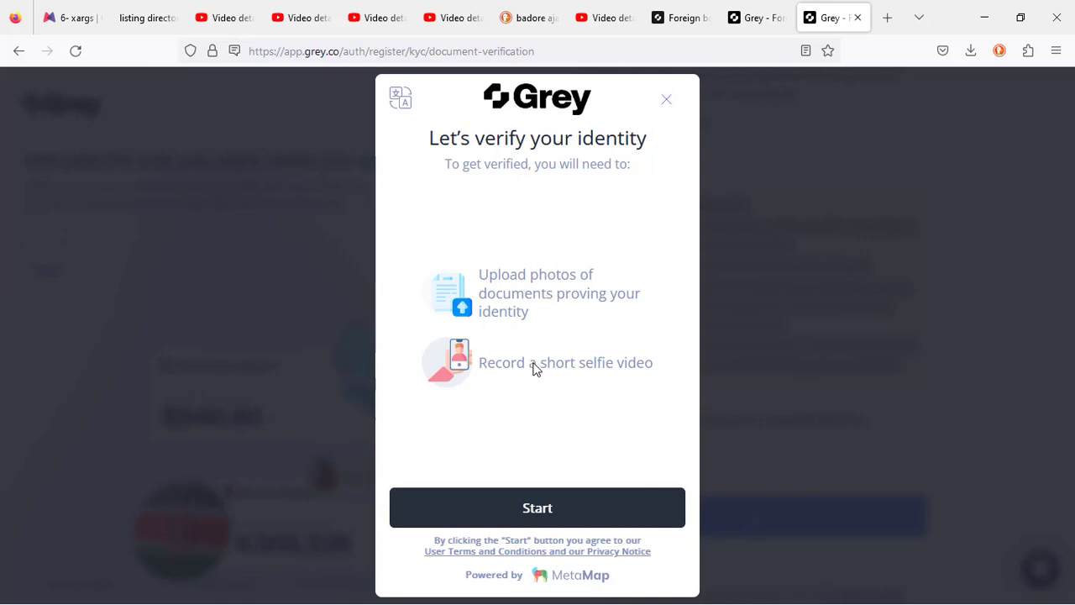
Step: Begin the MetaMap ID check, dismiss the download overlay, and grant app.grey.co camera access
left_click(522, 510)
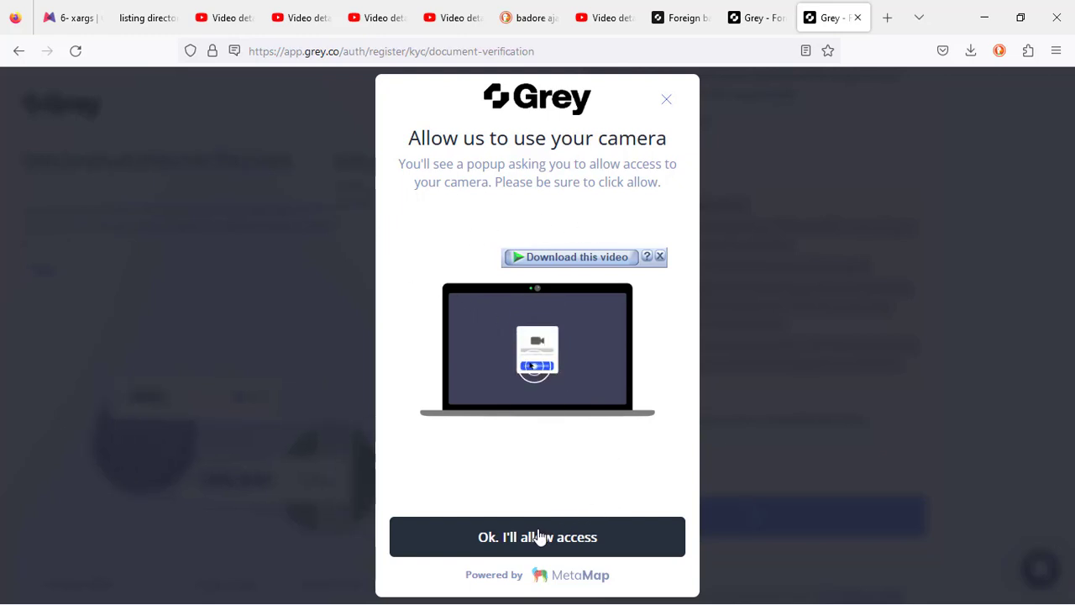
left_click(660, 257)
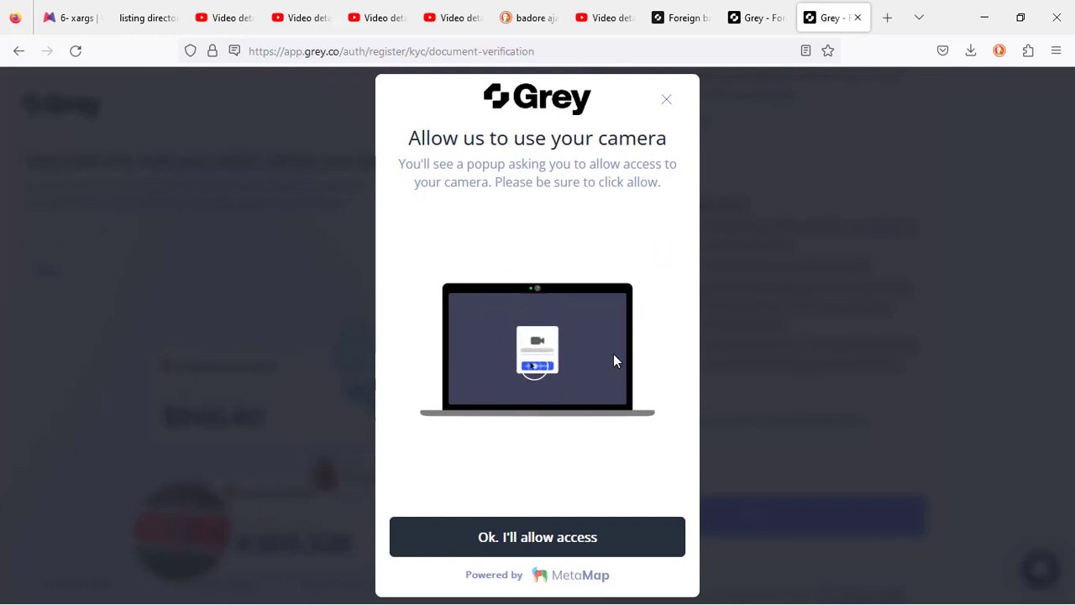
left_click(514, 544)
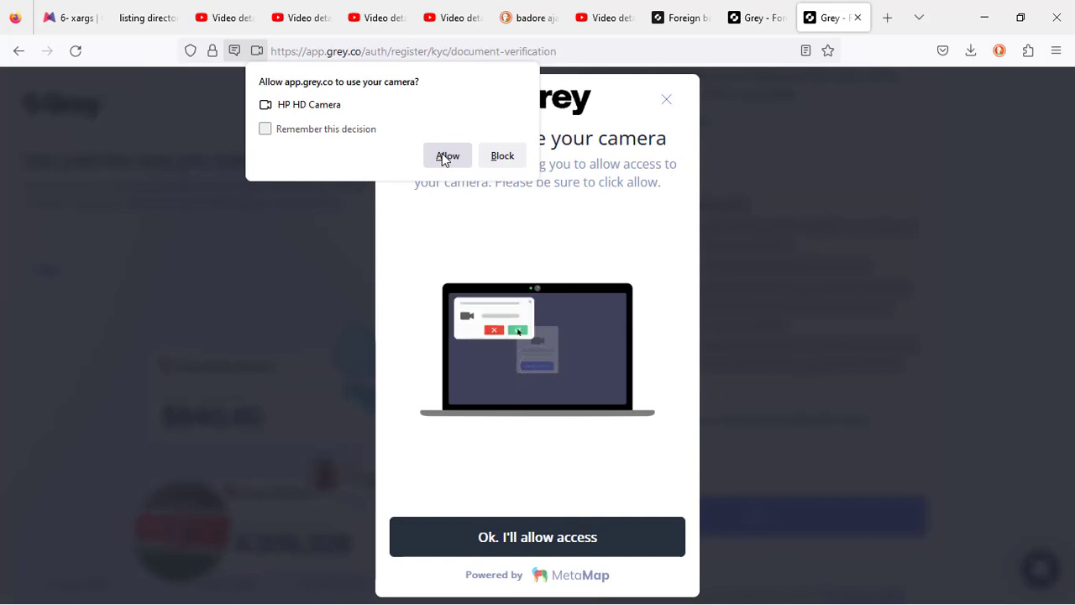
left_click(446, 156)
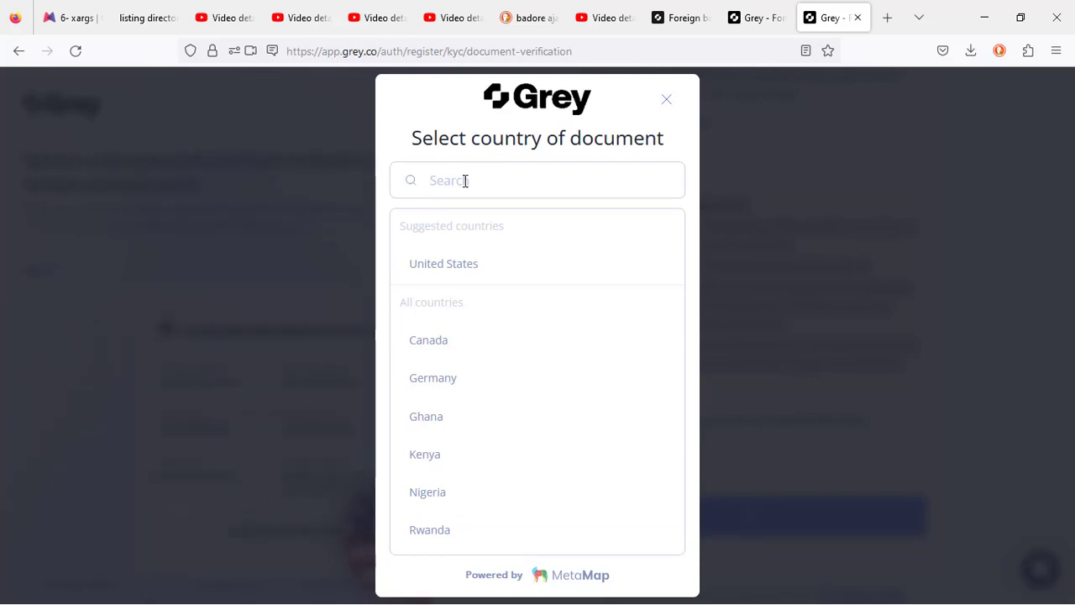
Step: Pick Nigeria as the document country and confirm Passport as the ID document
type("nigeria")
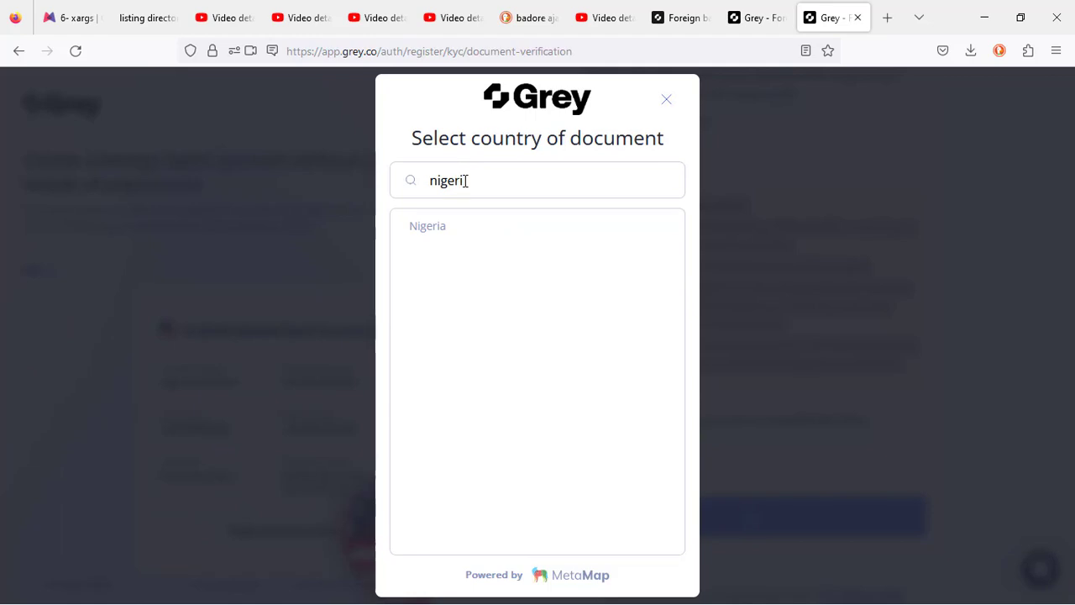
left_click(432, 237)
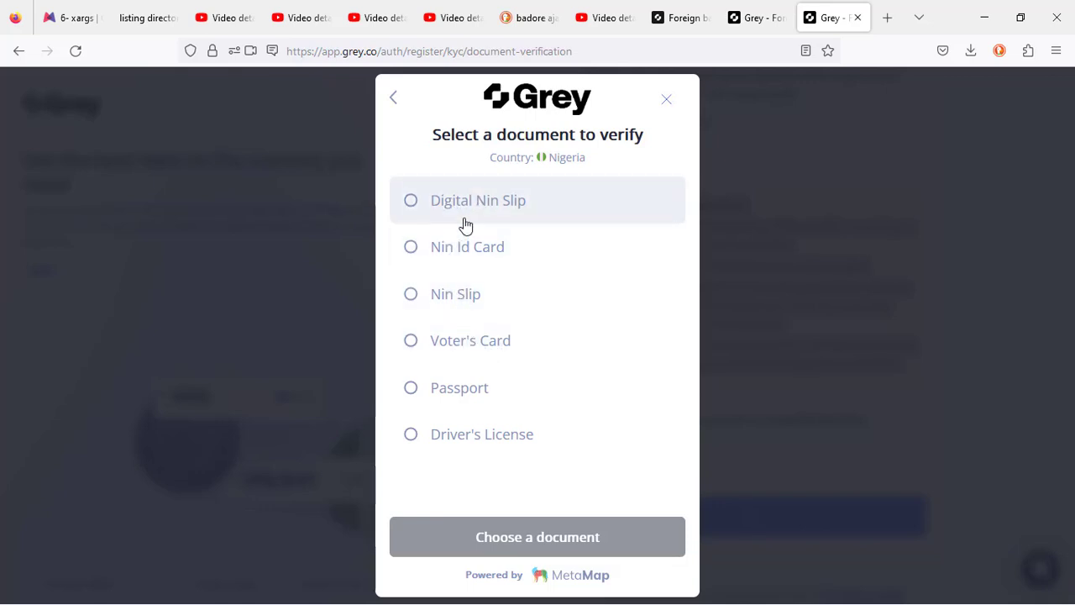
left_click(435, 437)
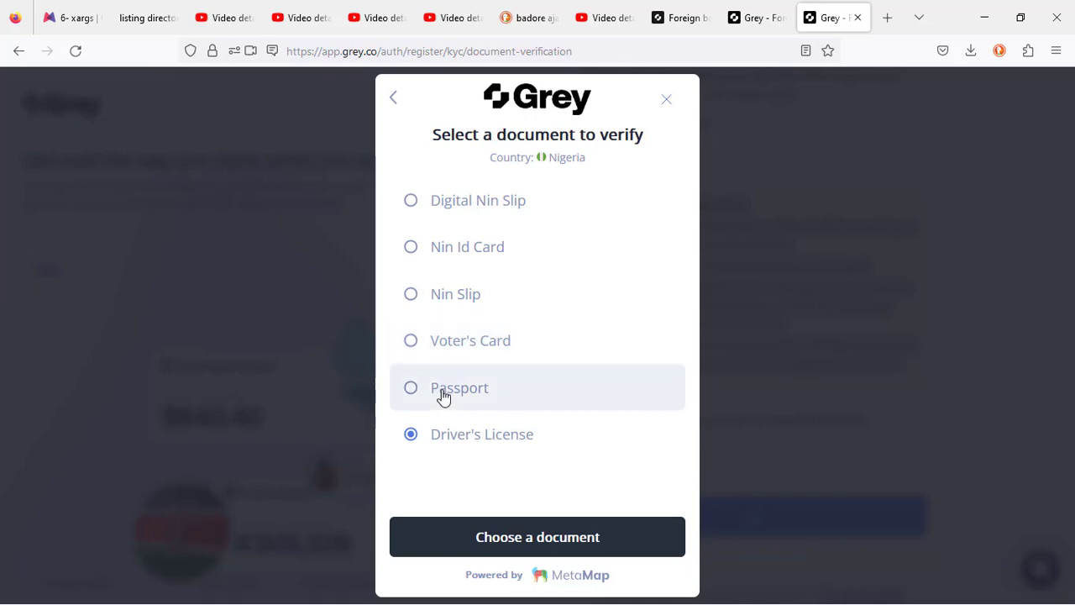
left_click(443, 397)
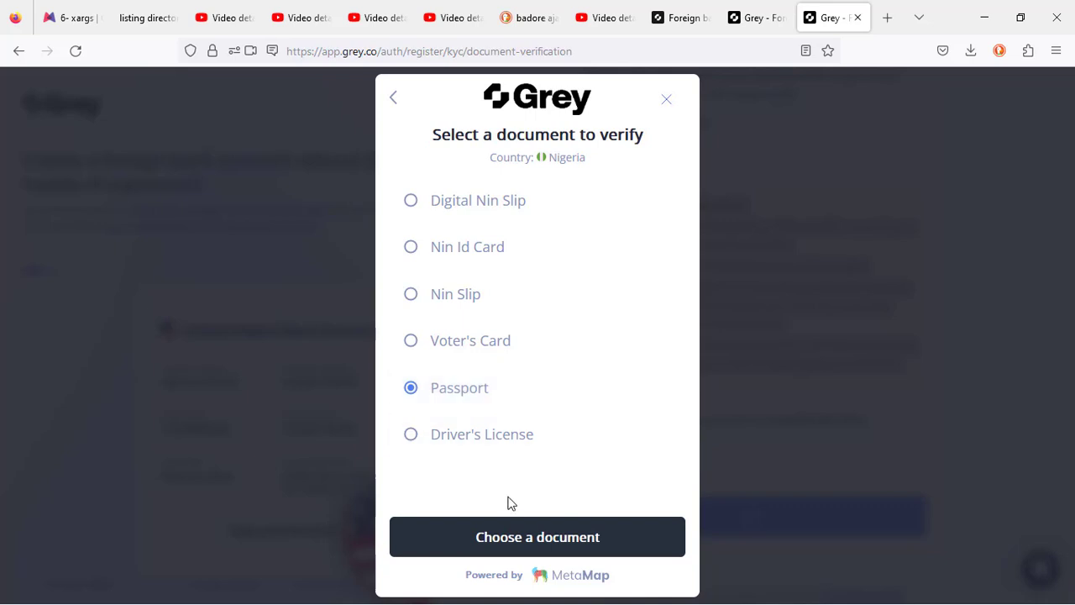
left_click(523, 537)
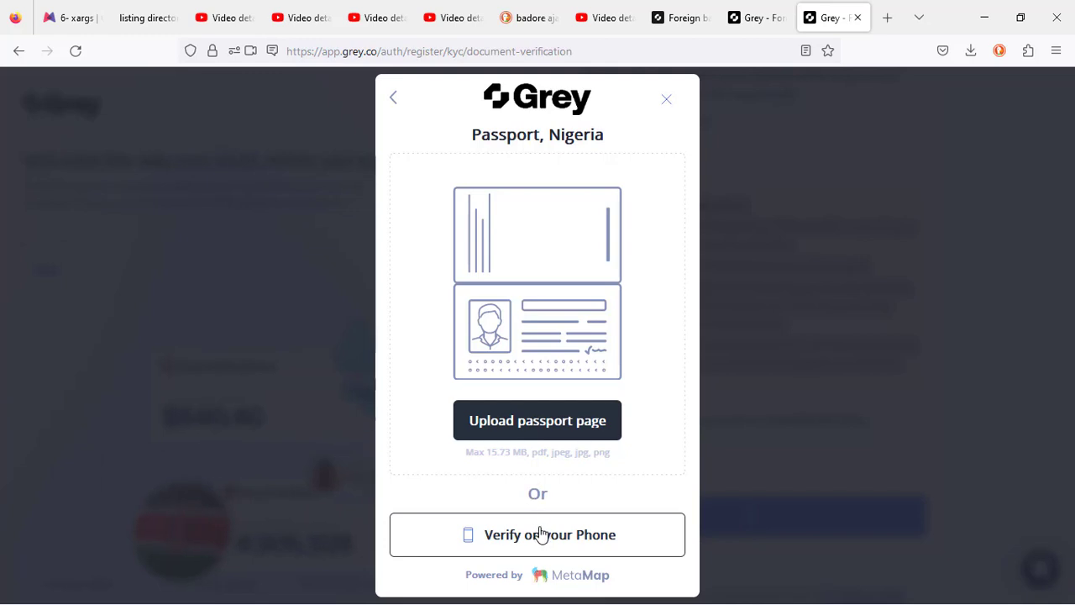
Step: Continue the passport verification on a phone using the e-mail link option
left_click(542, 534)
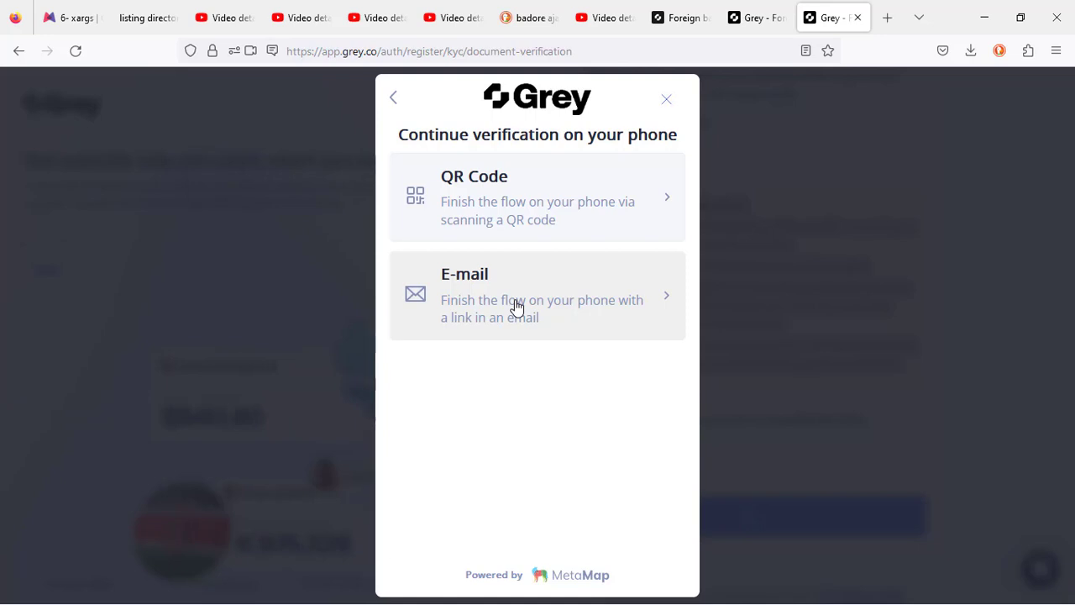
left_click(517, 308)
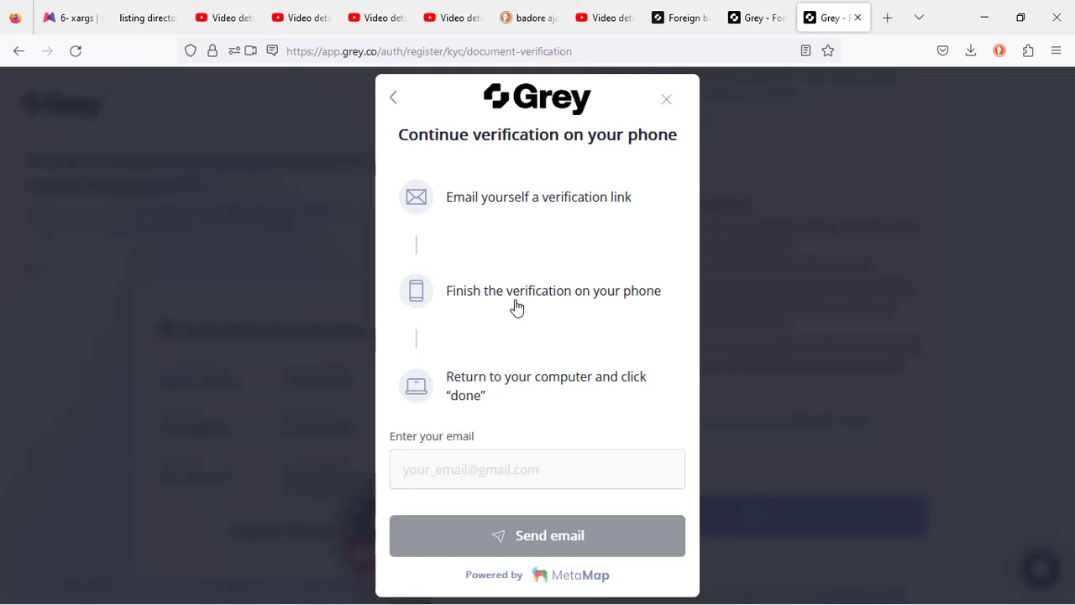
Step: Enter the e-mail address to receive the phone verification link and complete verification
left_click(481, 470)
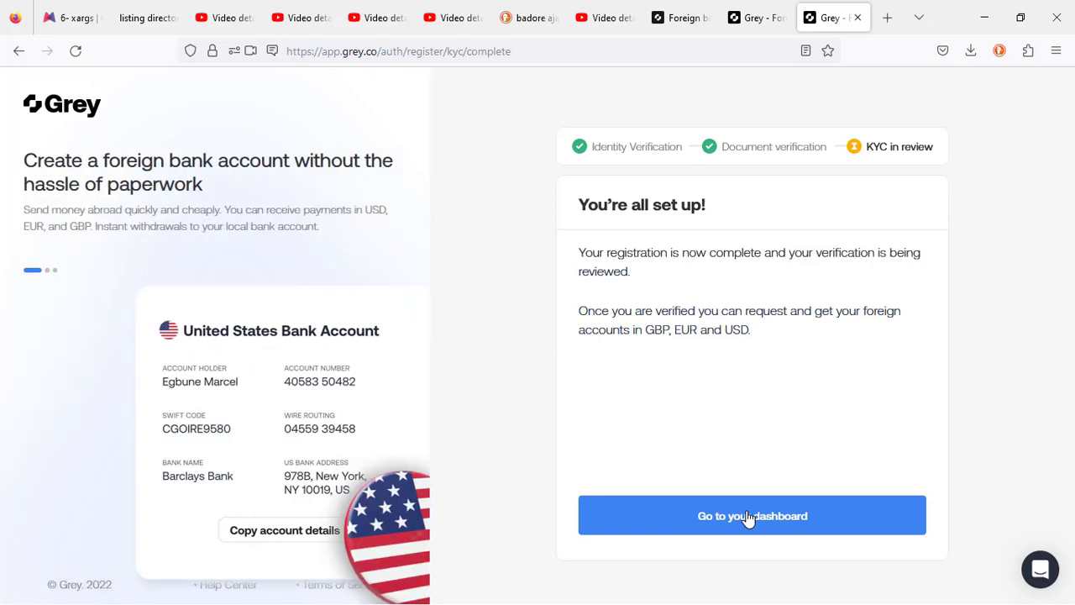
Step: Go to the Grey account dashboard from the 'You're all set up!' page
left_click(750, 519)
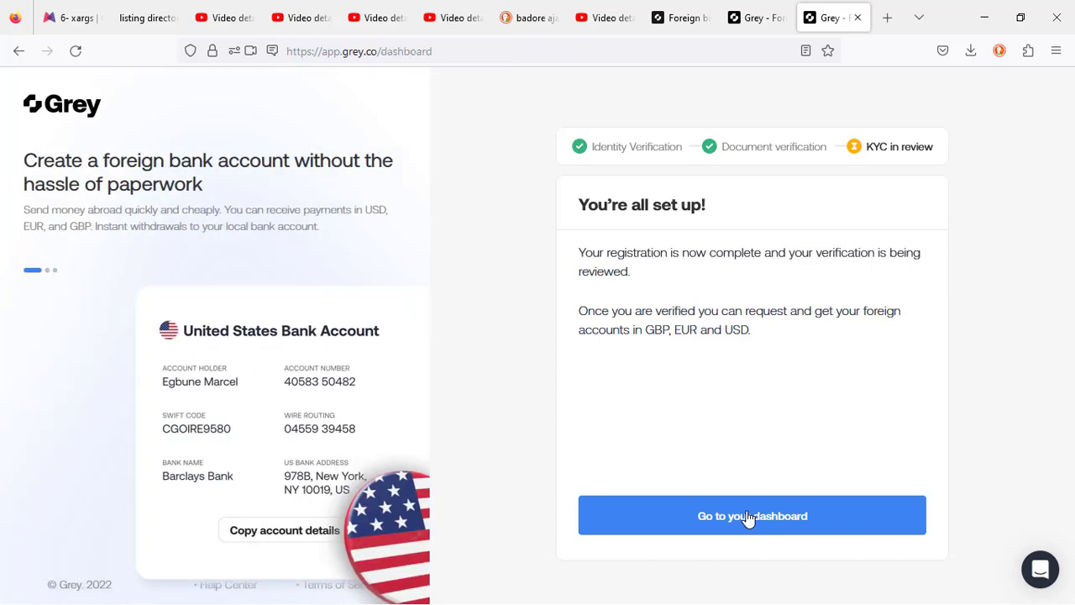